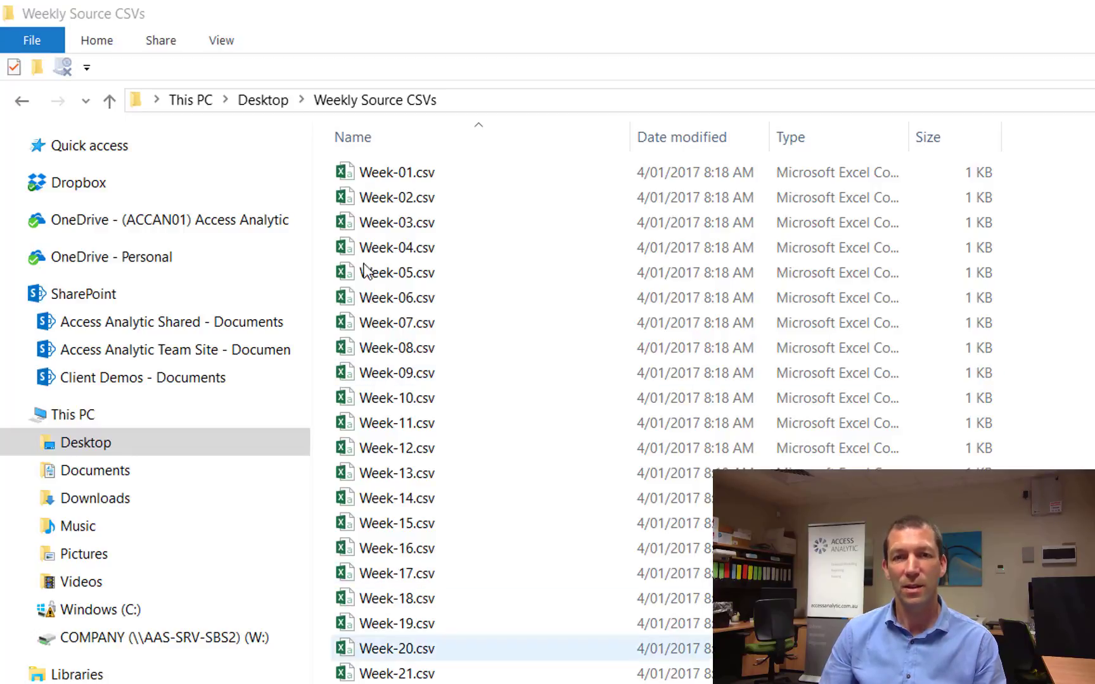
# Open Week-01.csv in Excel to inspect its store codes and daily sales layout
pyautogui.click(401, 175)
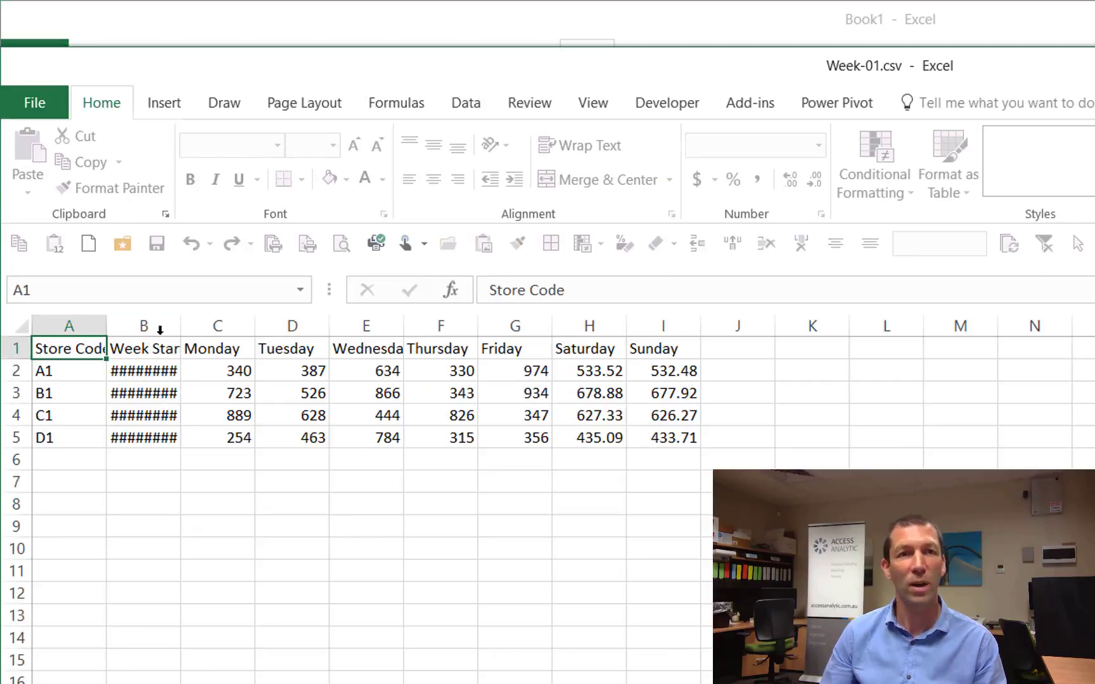
pyautogui.moveTo(182, 331); pyautogui.dragTo(233, 331)
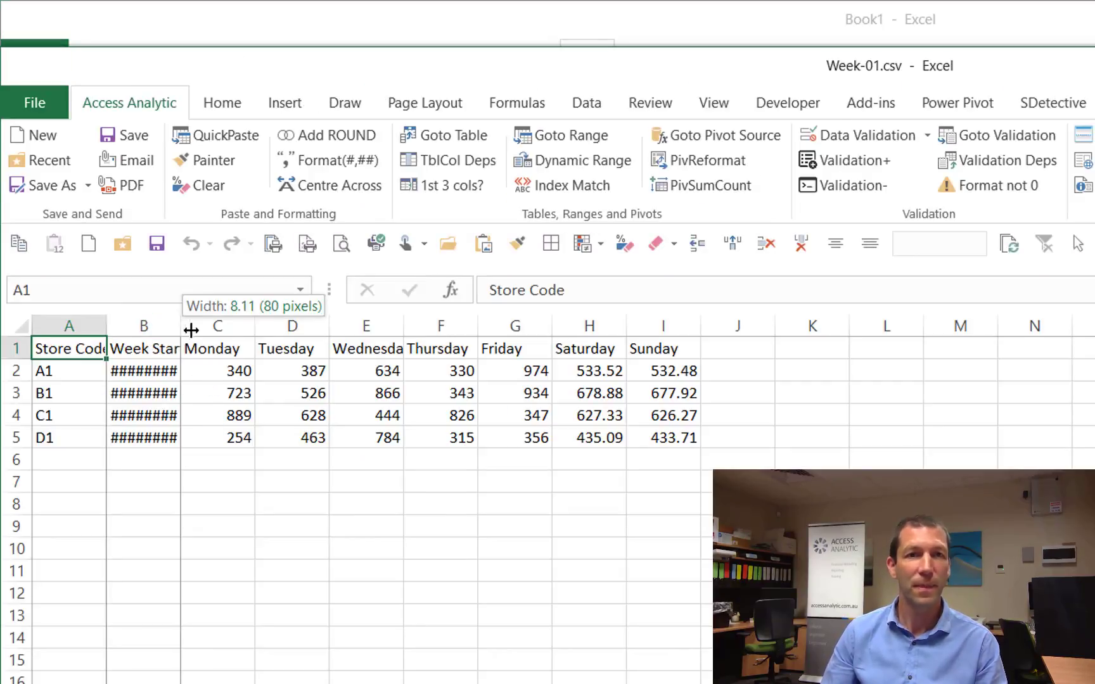
pyautogui.click(60, 375)
pyautogui.moveTo(61, 374); pyautogui.dragTo(76, 436)
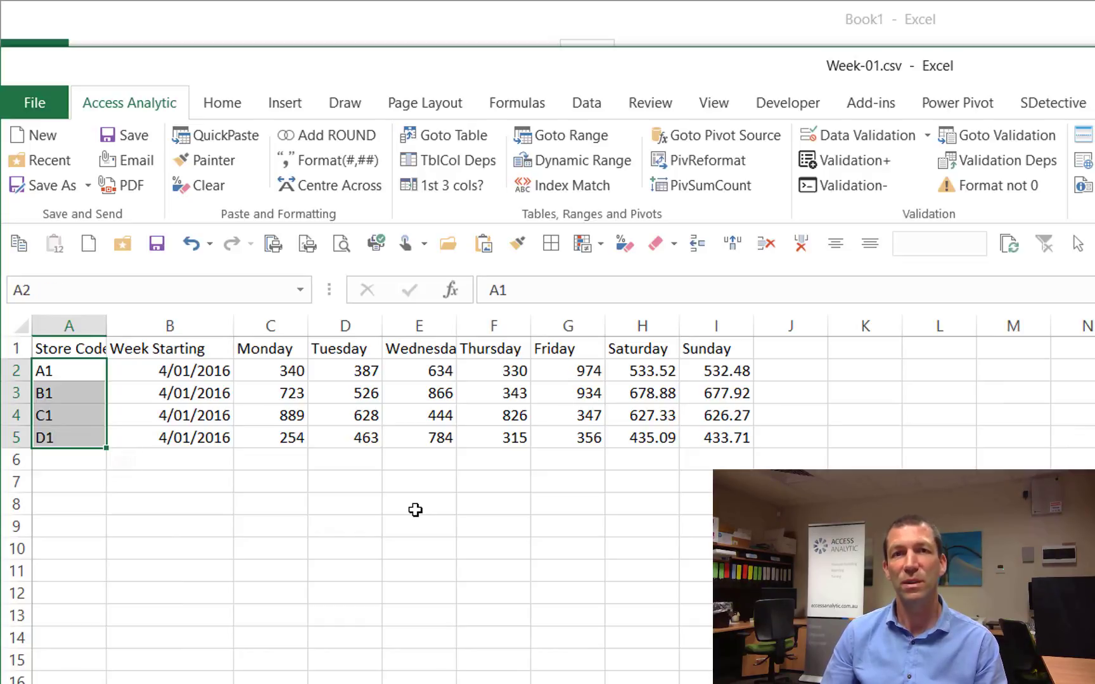
pyautogui.moveTo(191, 371); pyautogui.dragTo(193, 439)
pyautogui.moveTo(265, 348)
pyautogui.mouseDown()
pyautogui.moveTo(709, 337)
pyautogui.moveTo(716, 348)
pyautogui.mouseUp()
pyautogui.moveTo(293, 373)
pyautogui.mouseDown()
pyautogui.moveTo(294, 391)
pyautogui.moveTo(703, 429)
pyautogui.mouseUp()
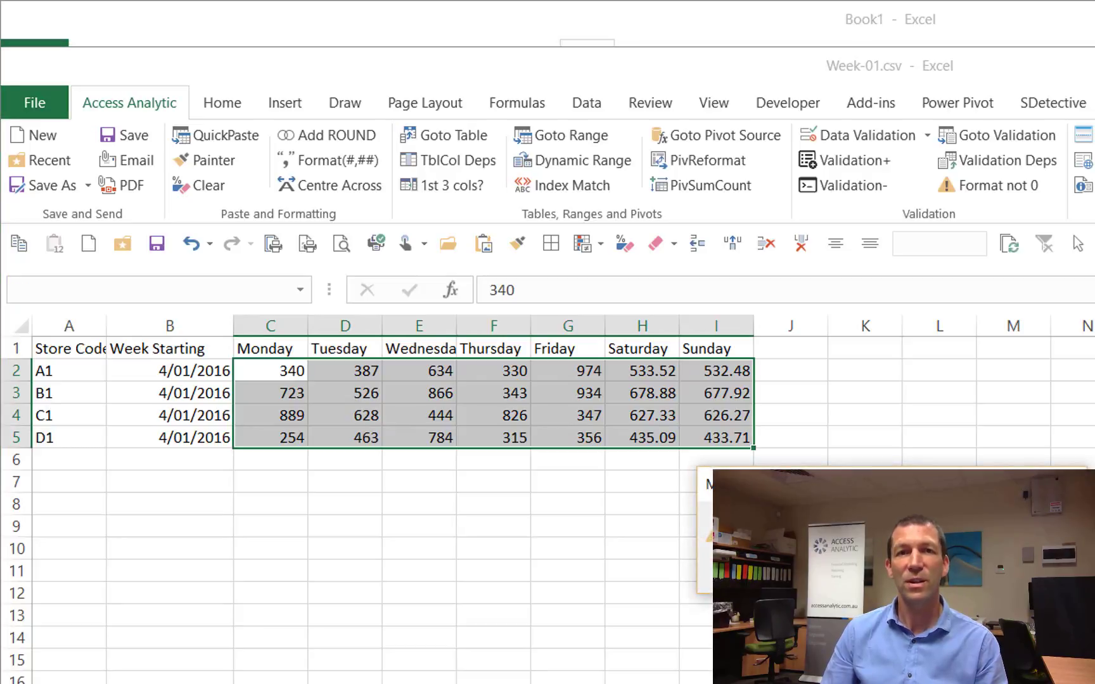
pyautogui.hotkey('alt', 'Tab')
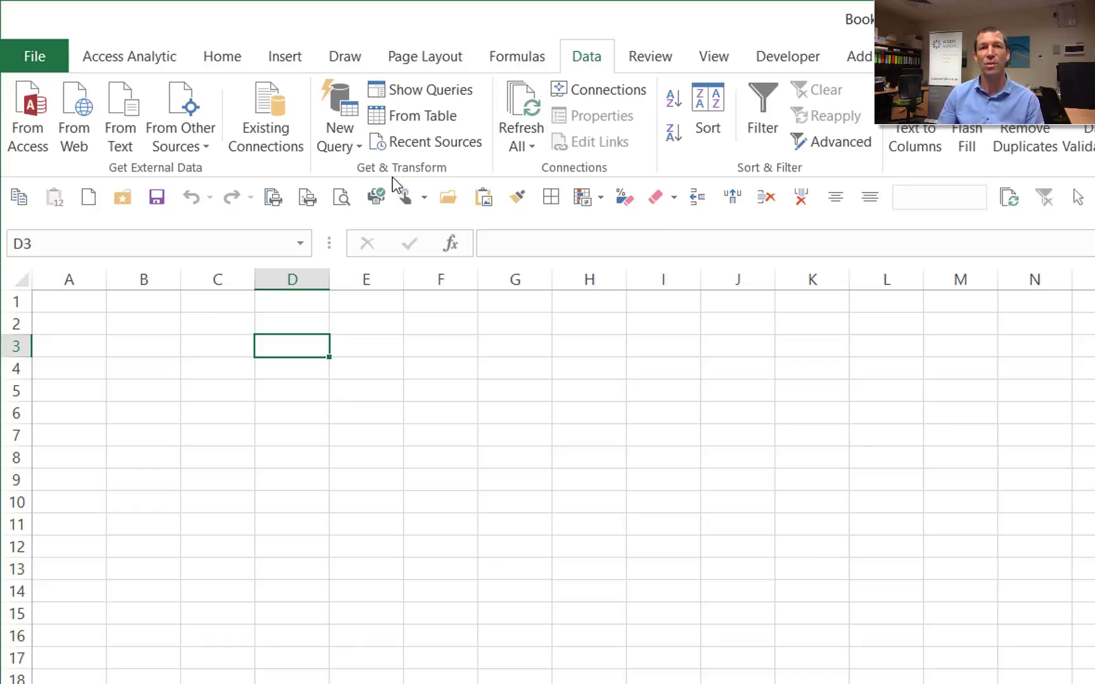
# Start a new From Folder query using This PC > Desktop > Weekly Source CSVs
pyautogui.click(350, 154)
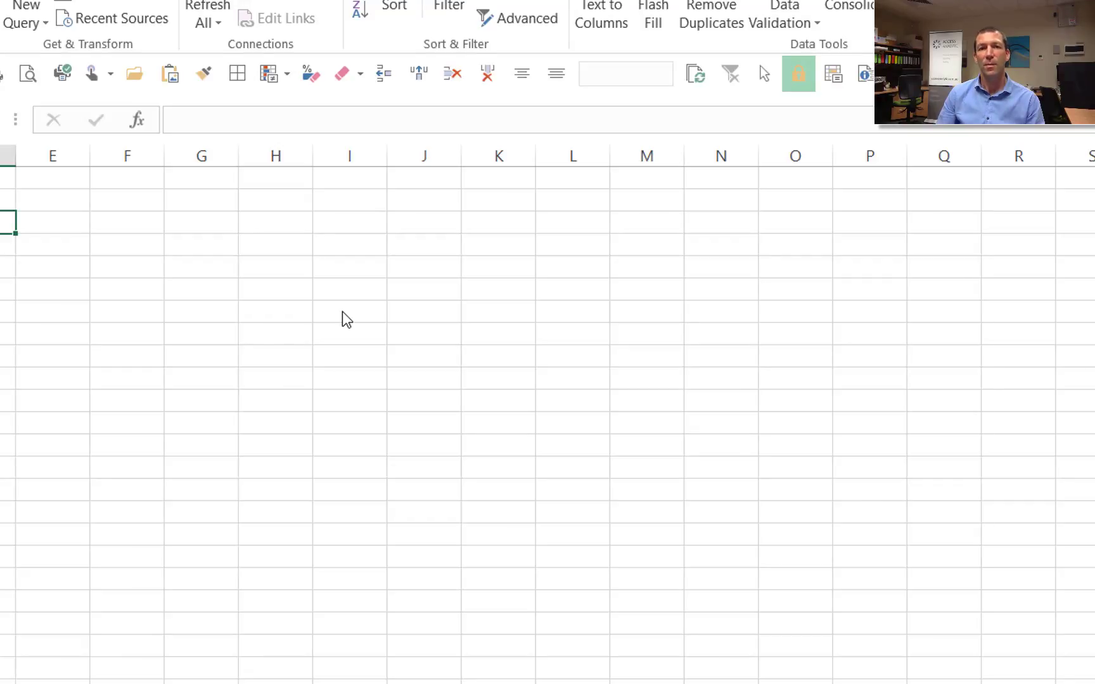
pyautogui.click(724, 417)
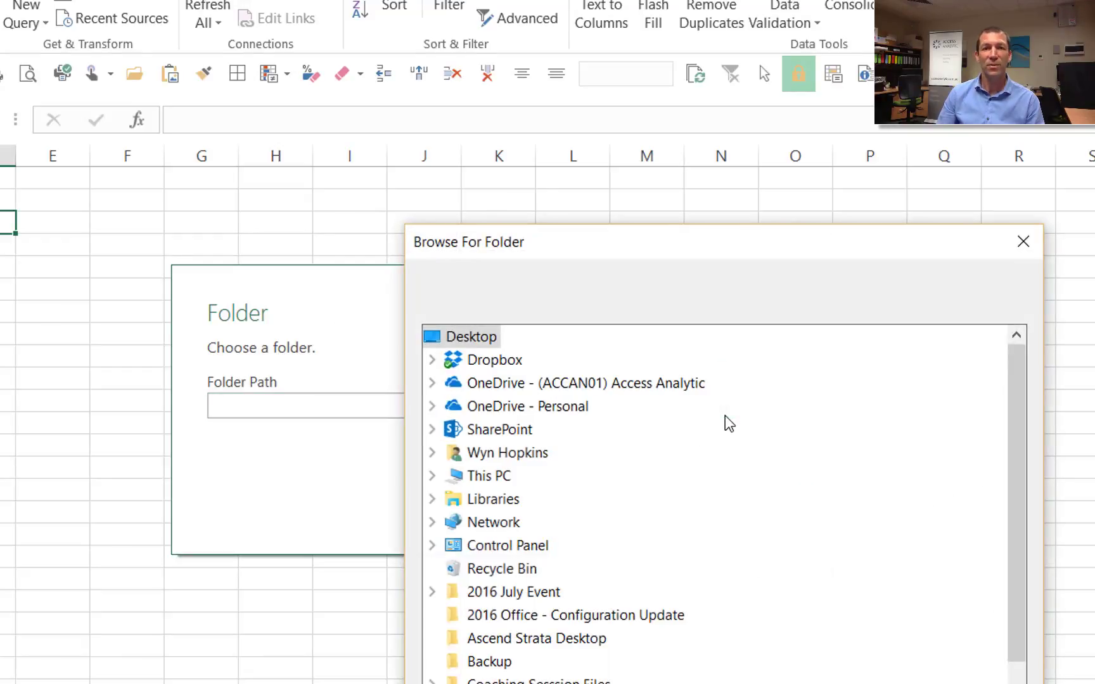
pyautogui.click(493, 480)
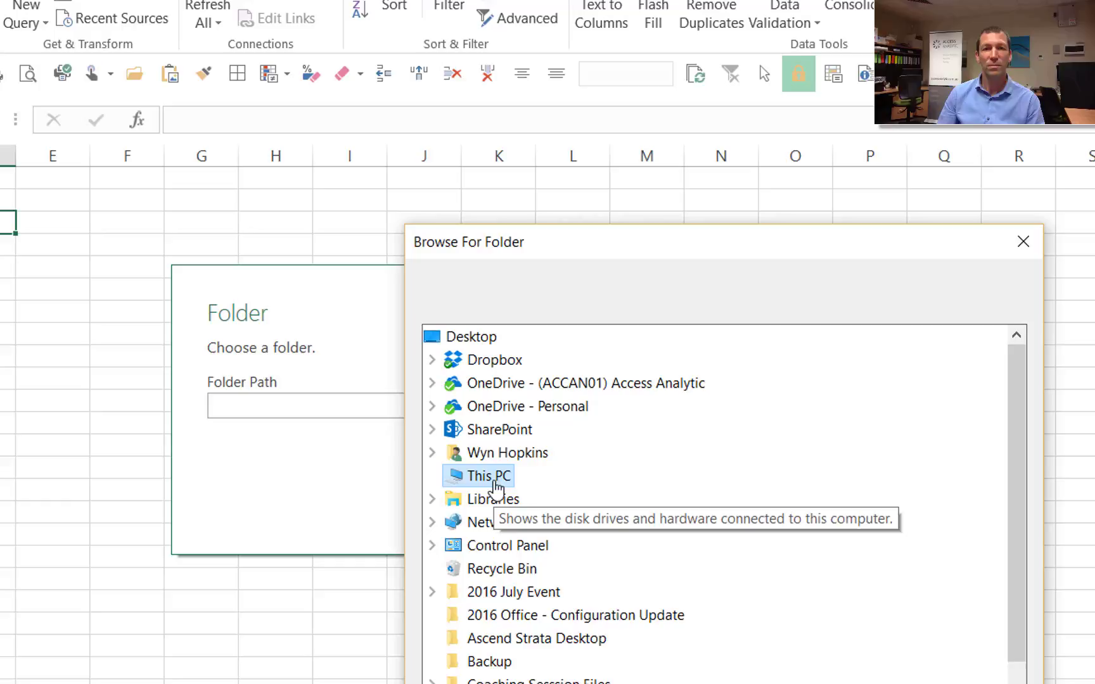
pyautogui.doubleClick(495, 484)
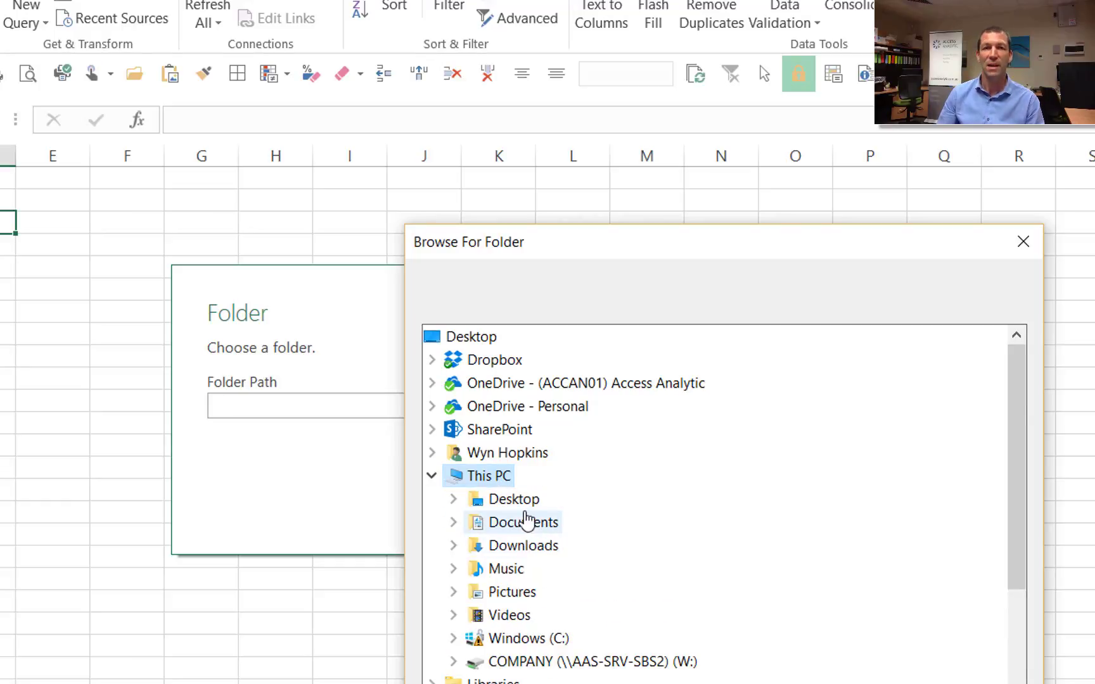
pyautogui.doubleClick(509, 499)
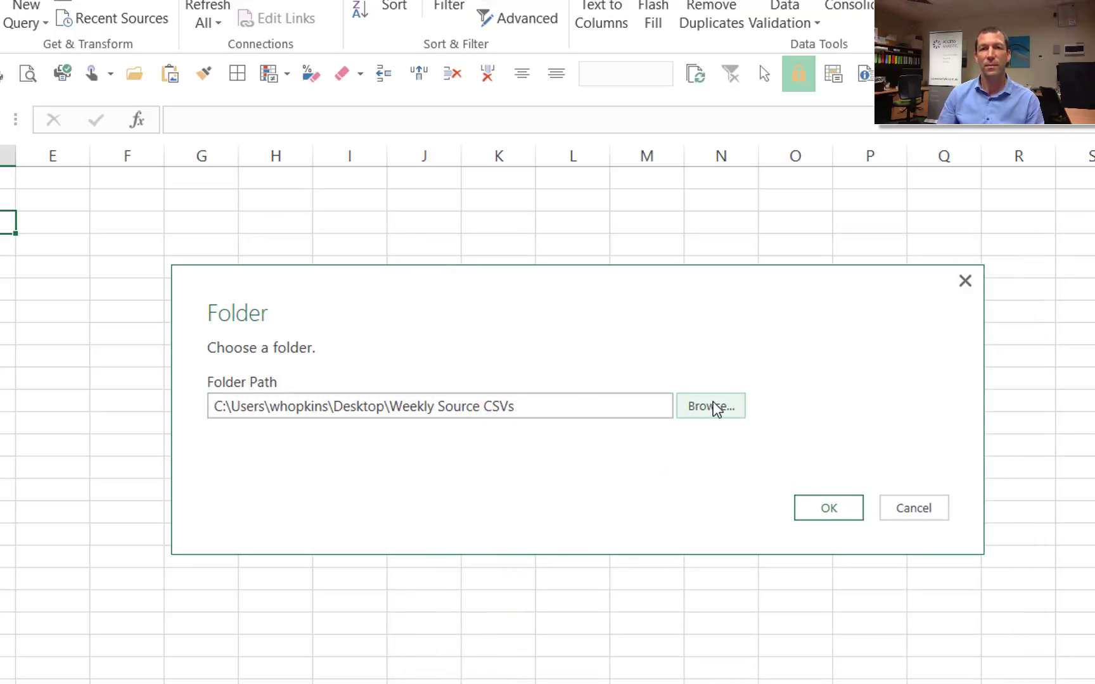
pyautogui.click(827, 509)
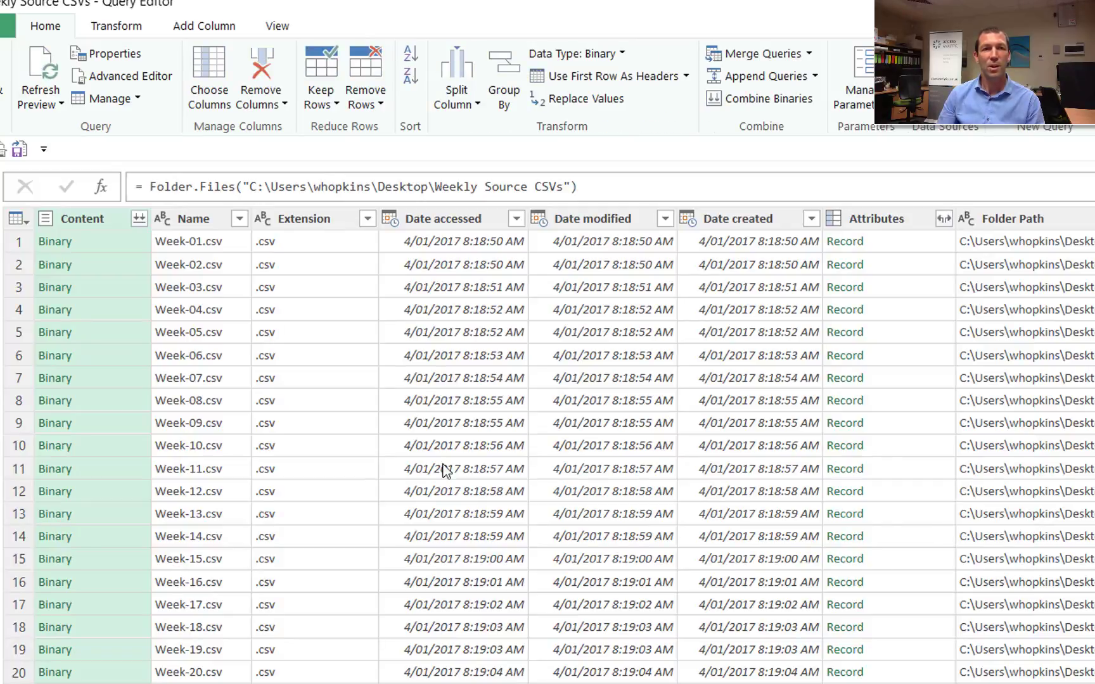
# Review the file list's Name, Folder Path, Date created and Content columns
pyautogui.click(199, 223)
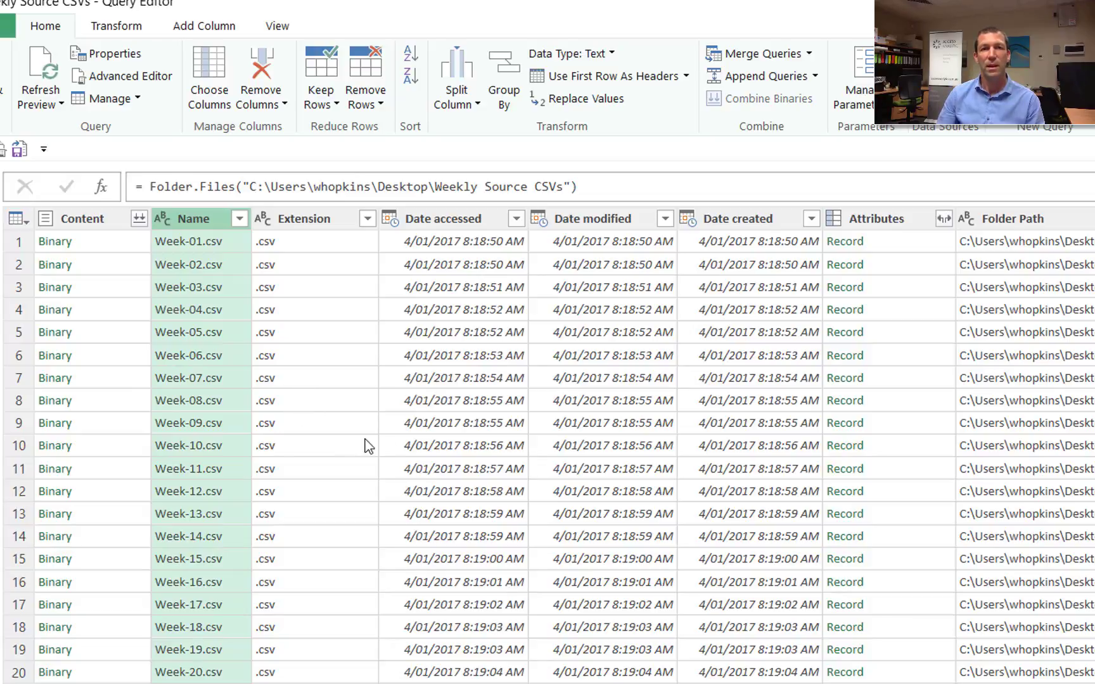
pyautogui.click(1031, 224)
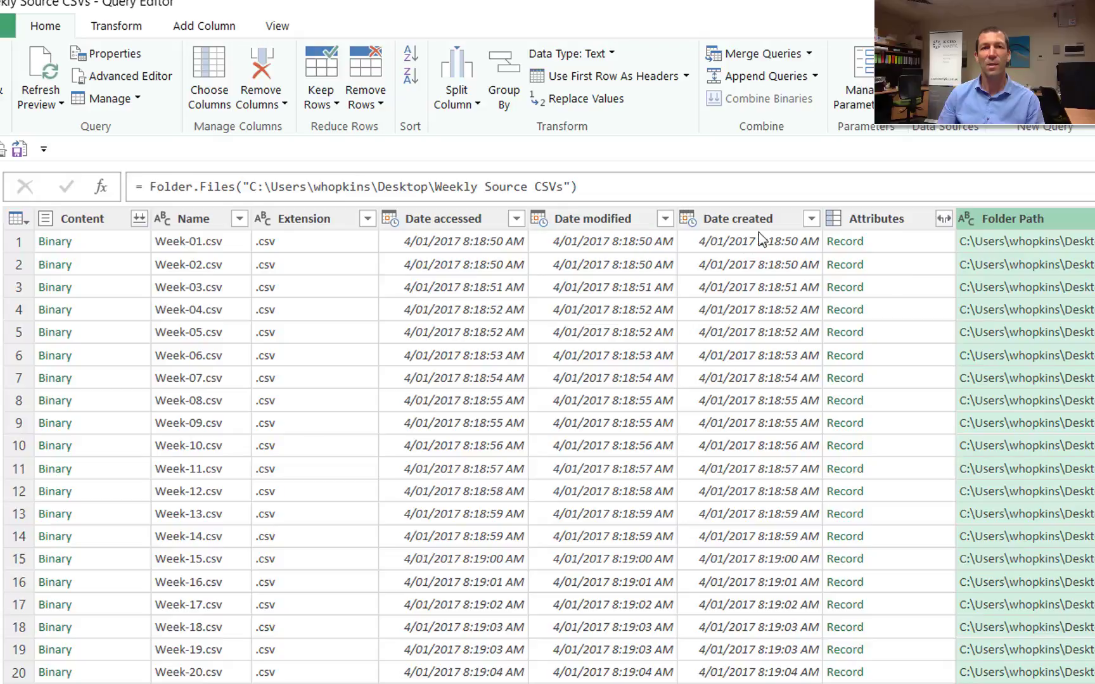
pyautogui.click(739, 225)
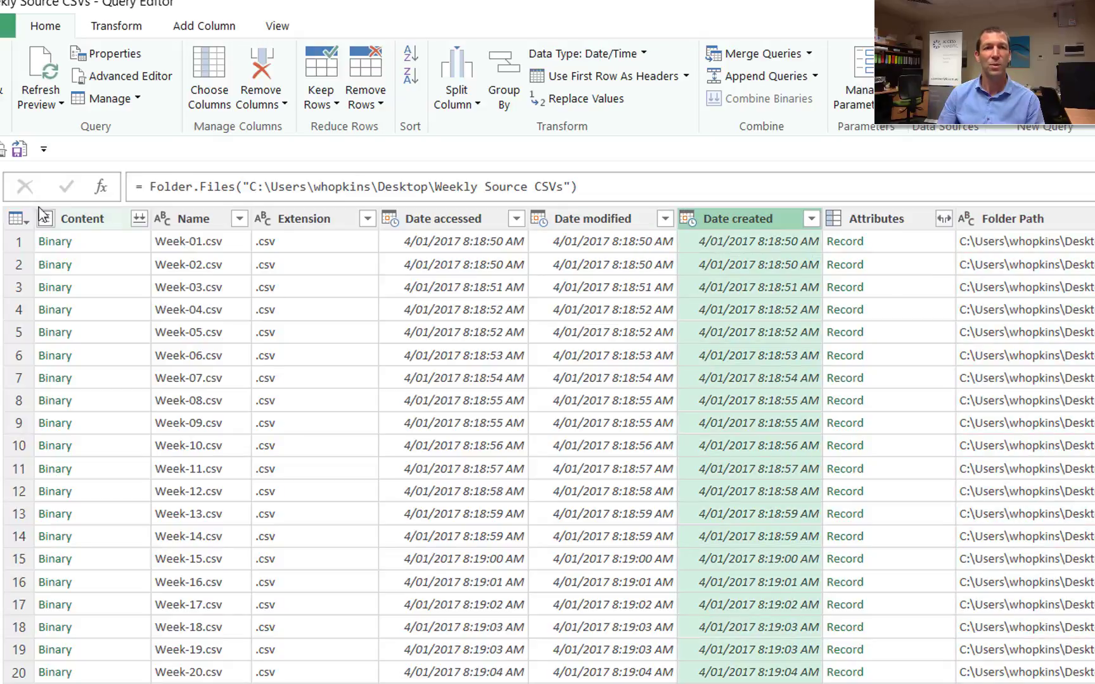
pyautogui.click(91, 225)
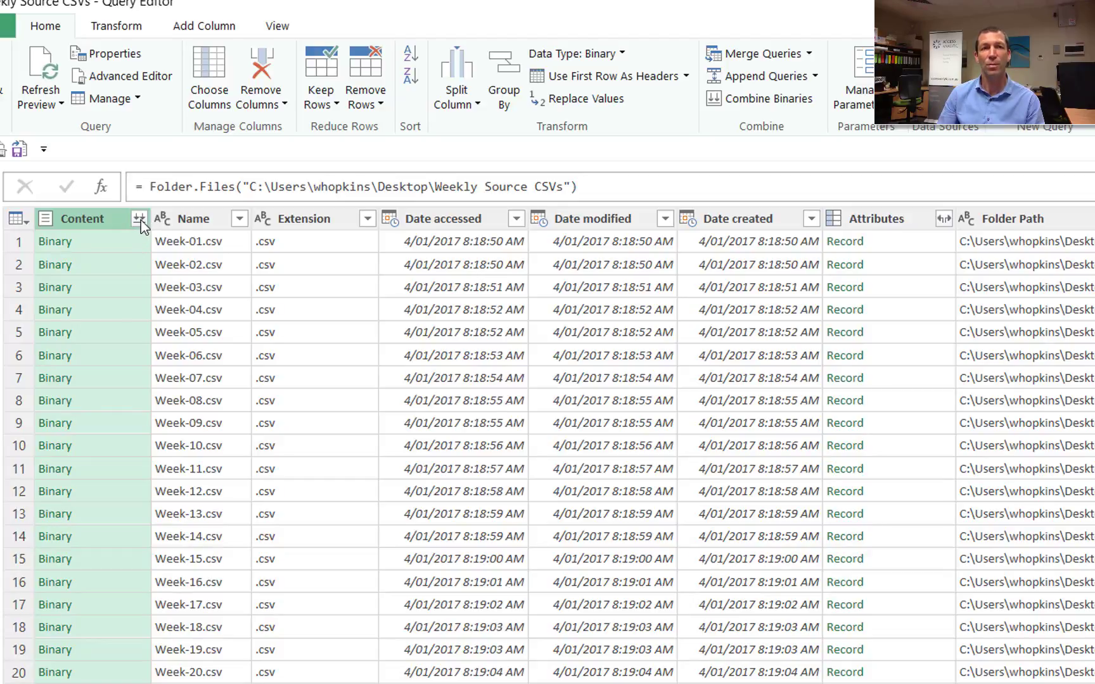
# Combine the Content binaries and promote the first row to headers (Store Code through Sunday)
pyautogui.click(140, 220)
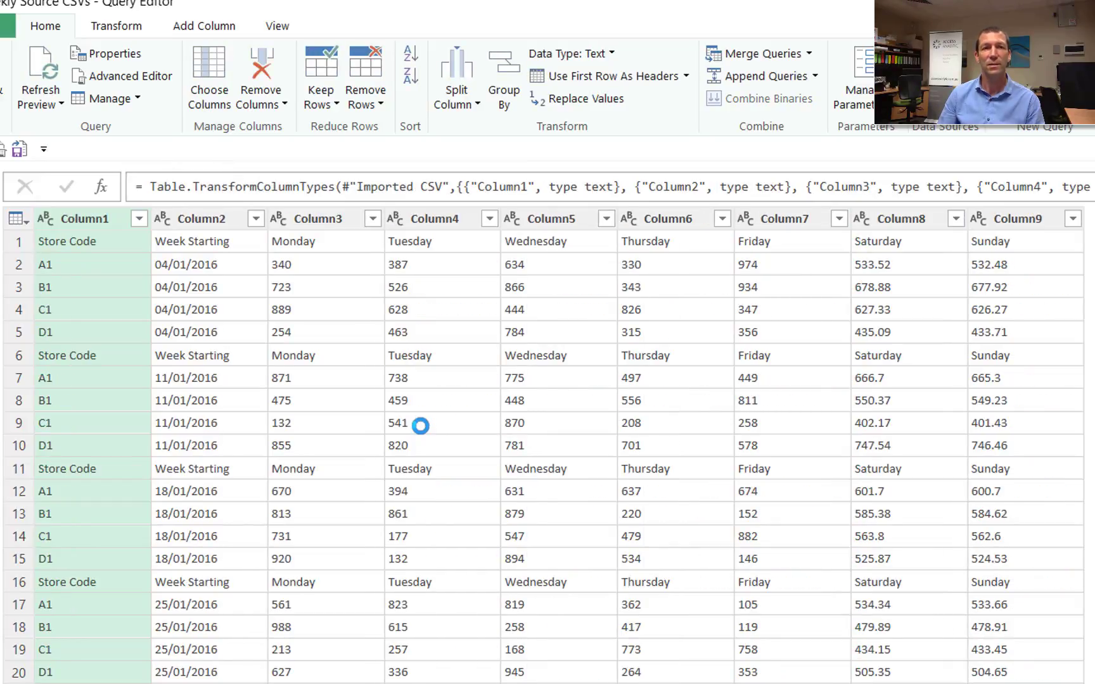
pyautogui.click(82, 239)
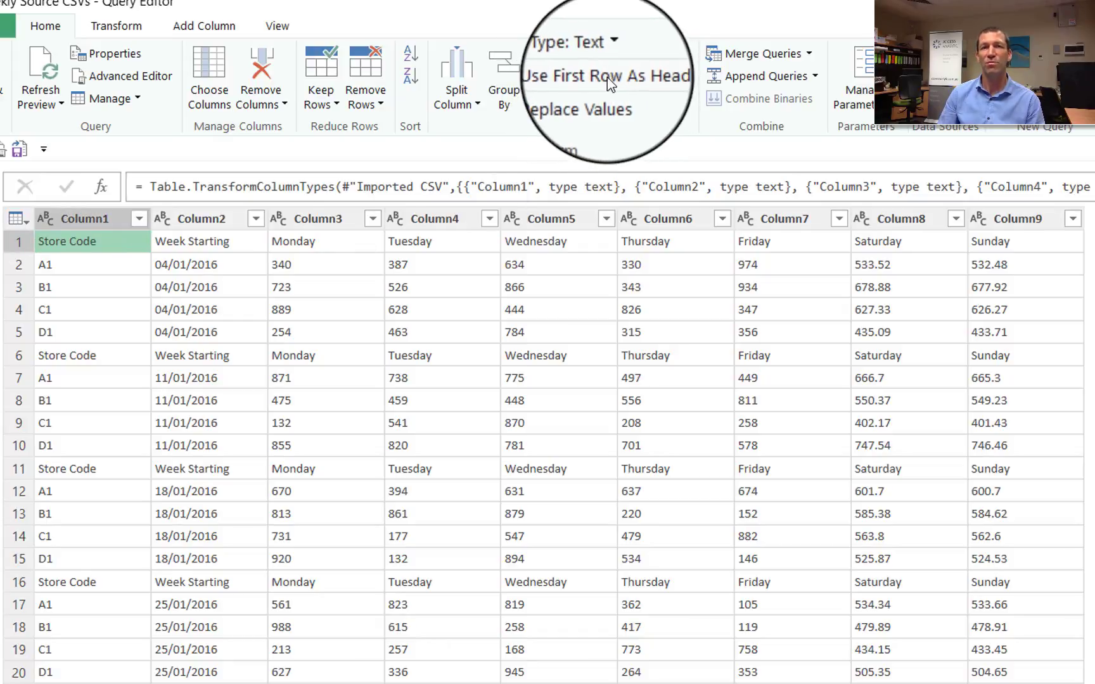
pyautogui.click(664, 78)
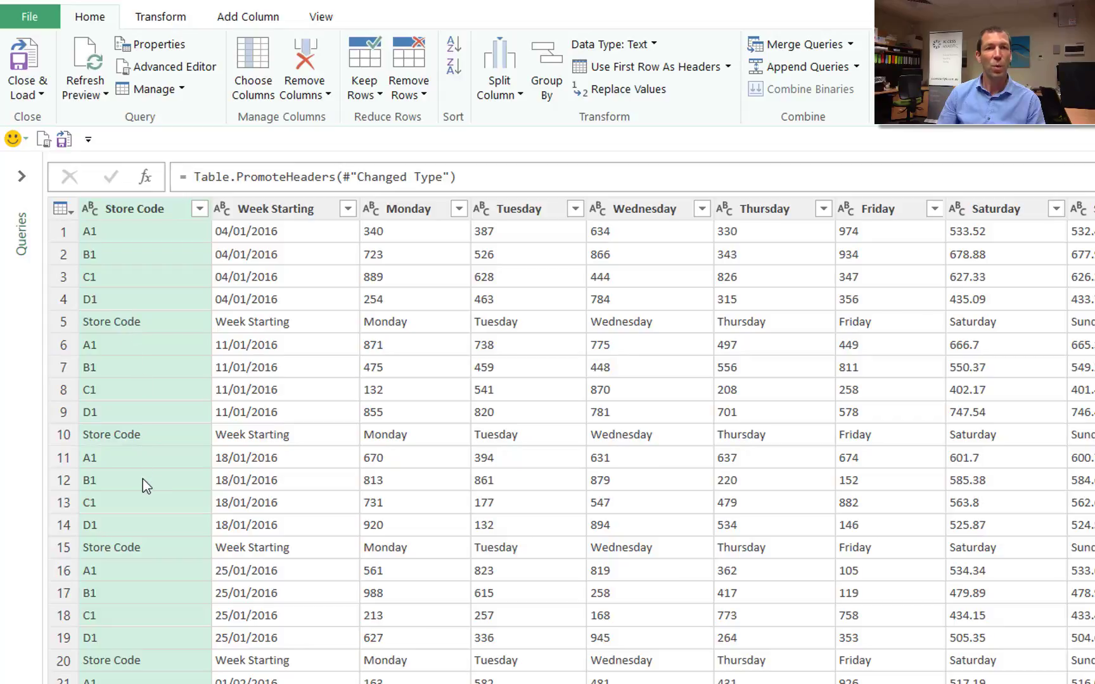
# Filter repeated header rows out of Store Code, then select Store Code and Week Starting together
pyautogui.click(200, 209)
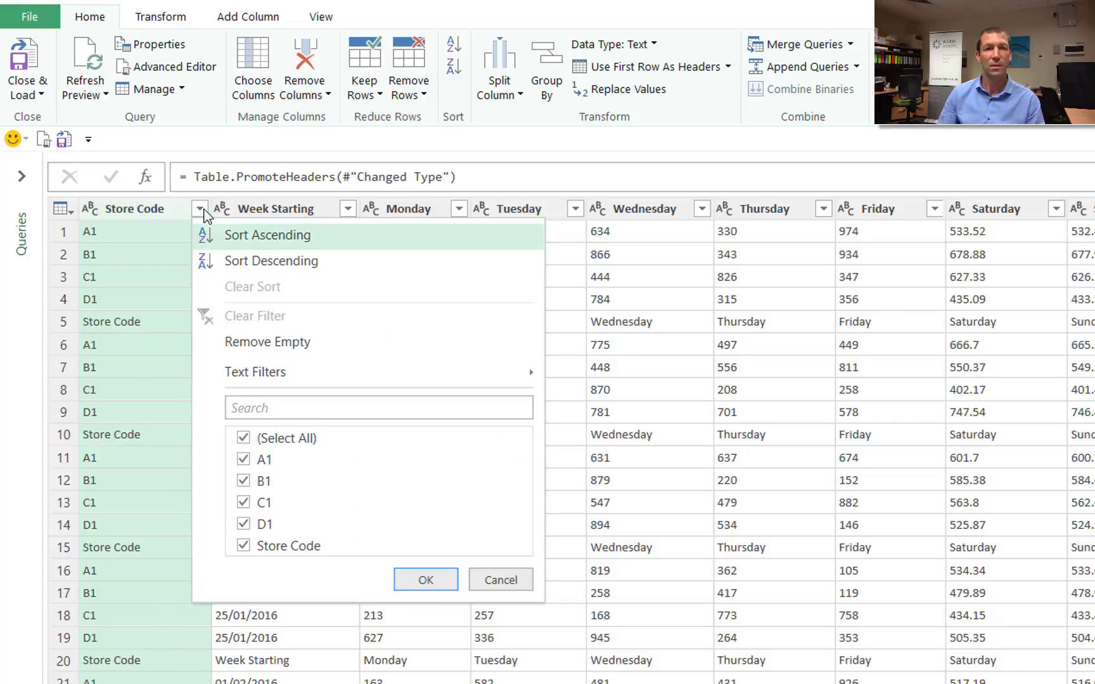
pyautogui.click(244, 545)
pyautogui.click(443, 582)
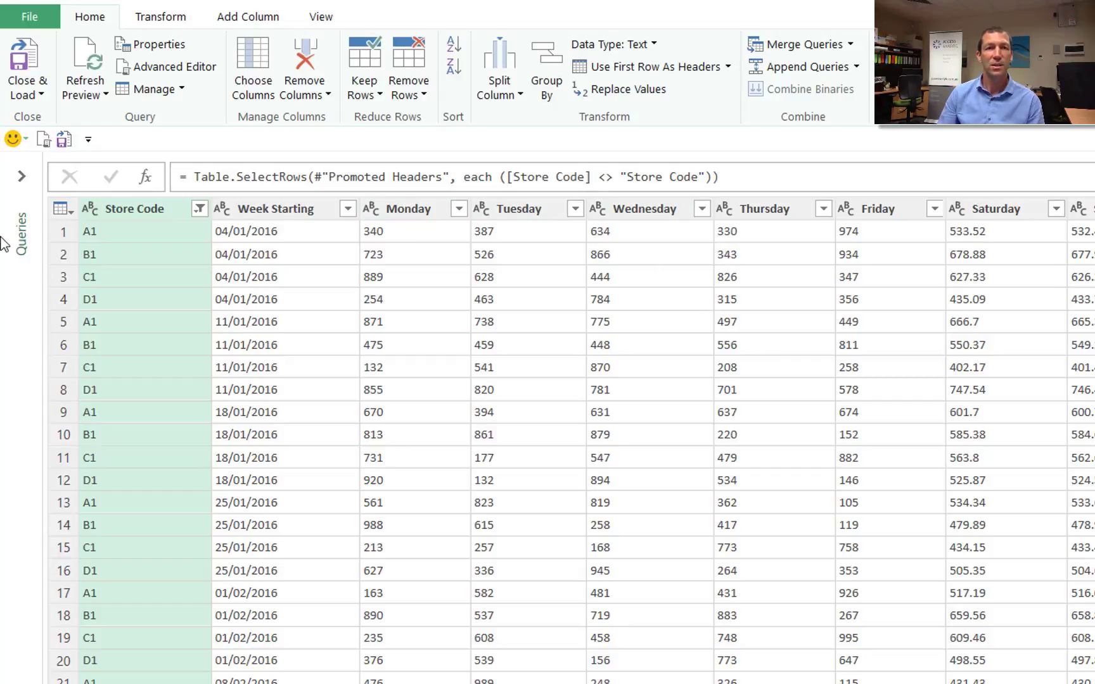
pyautogui.keyDown('ctrl'); pyautogui.click(256, 210); pyautogui.keyUp('ctrl')
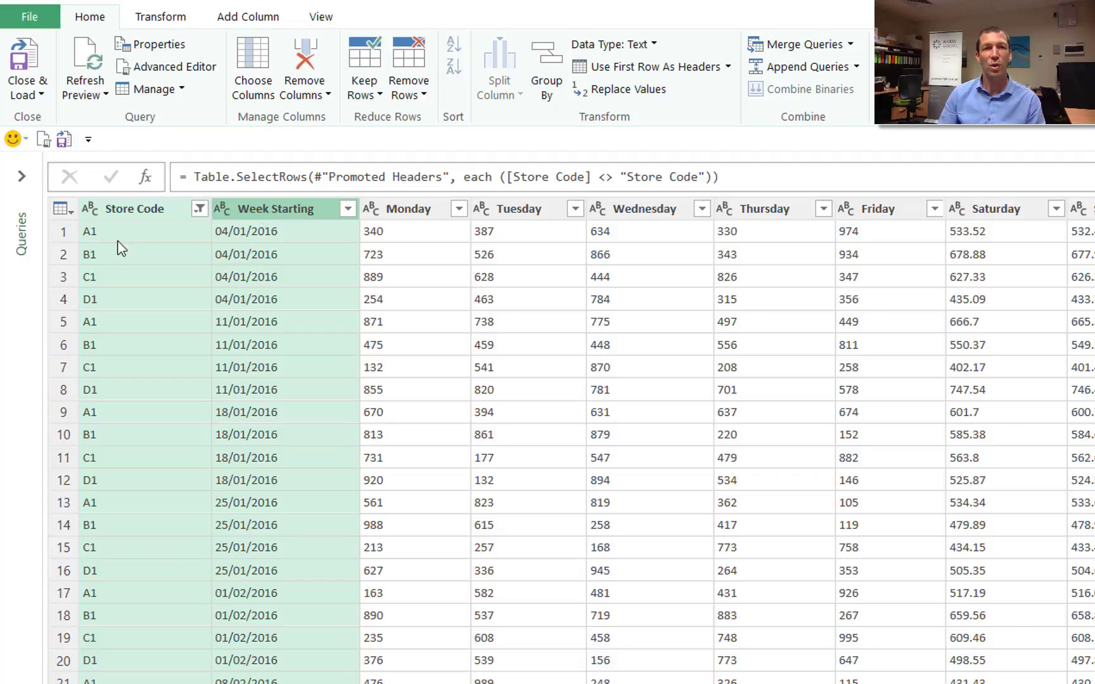
# Apply Unpivot Other Columns to Store Code and Week Starting, turning the weekday columns into rows
pyautogui.rightClick(301, 213)
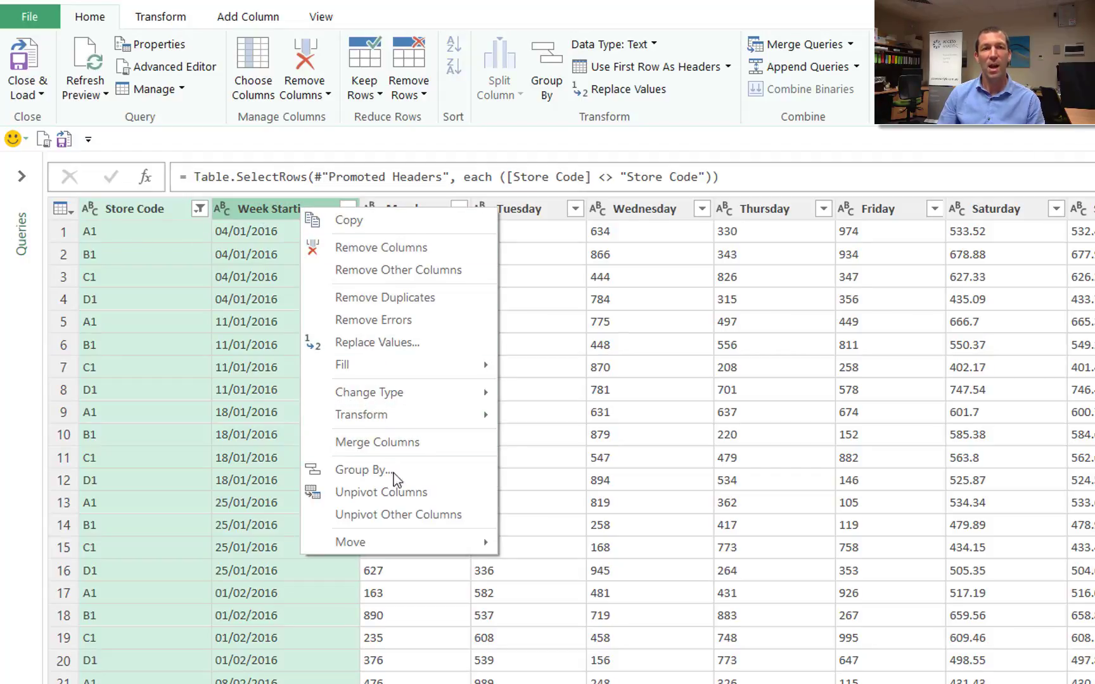
pyautogui.click(399, 512)
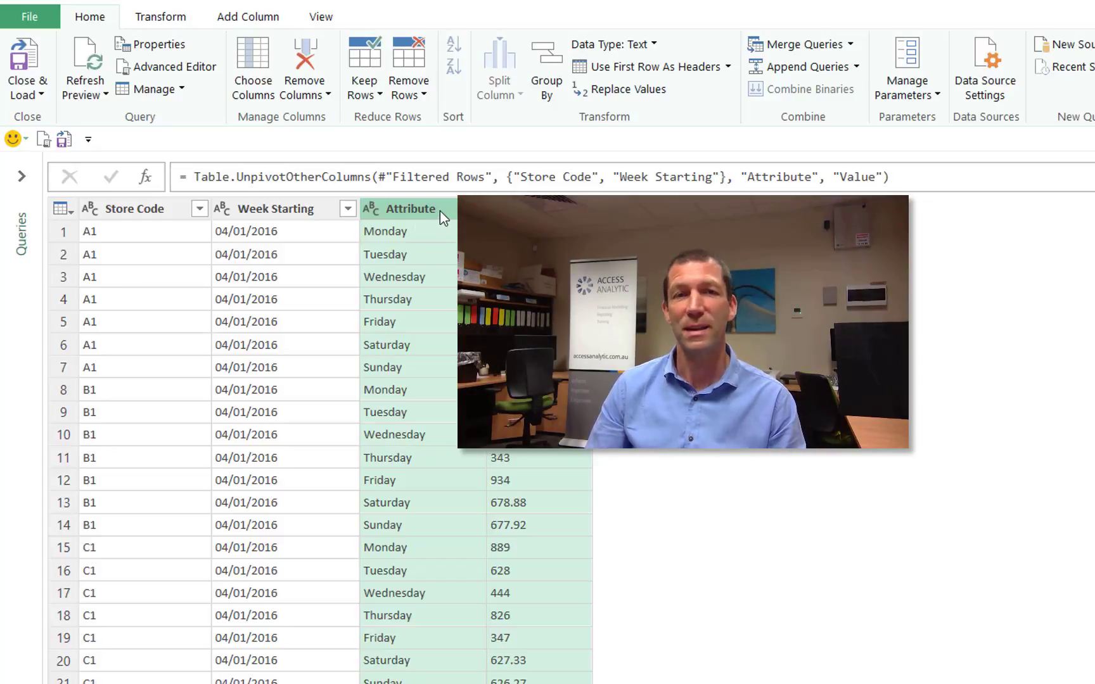
# Rename the Attribute column to Days and the Value column to Sales
pyautogui.doubleClick(439, 216)
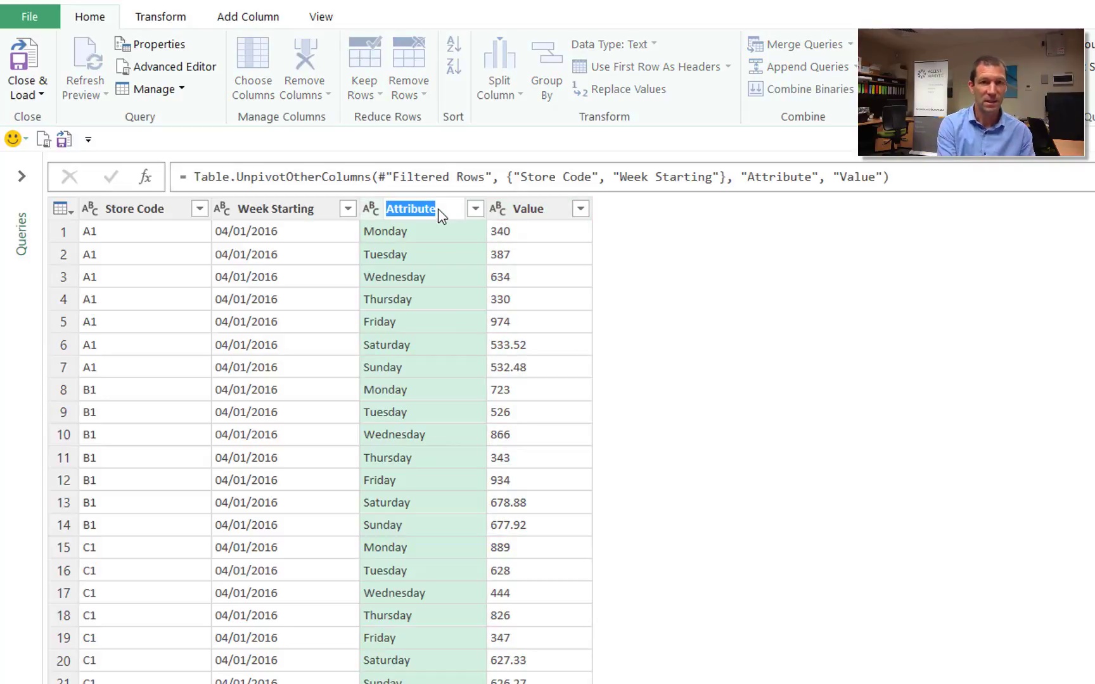
pyautogui.write('Days')
pyautogui.press('Return')
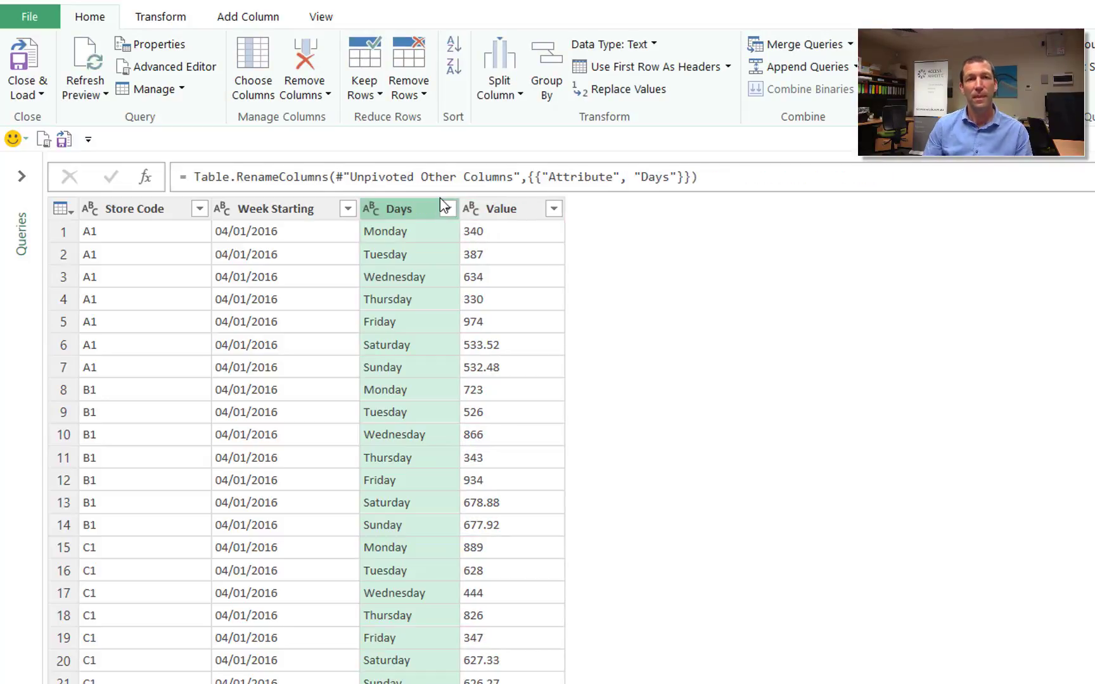
pyautogui.doubleClick(489, 217)
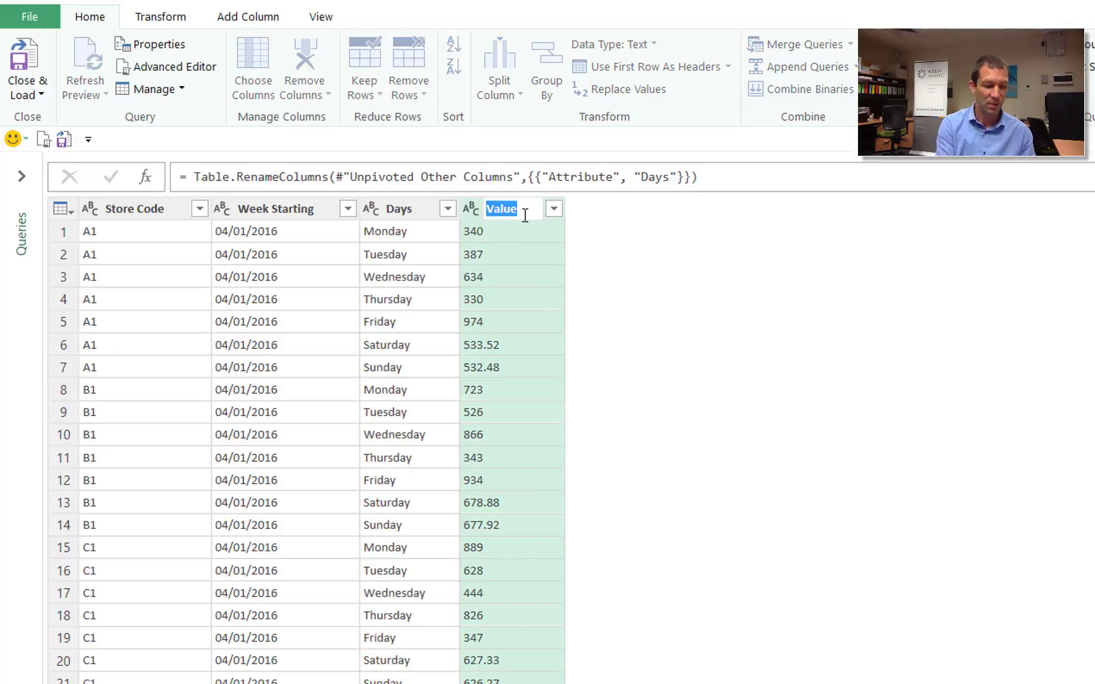
pyautogui.write('Sales')
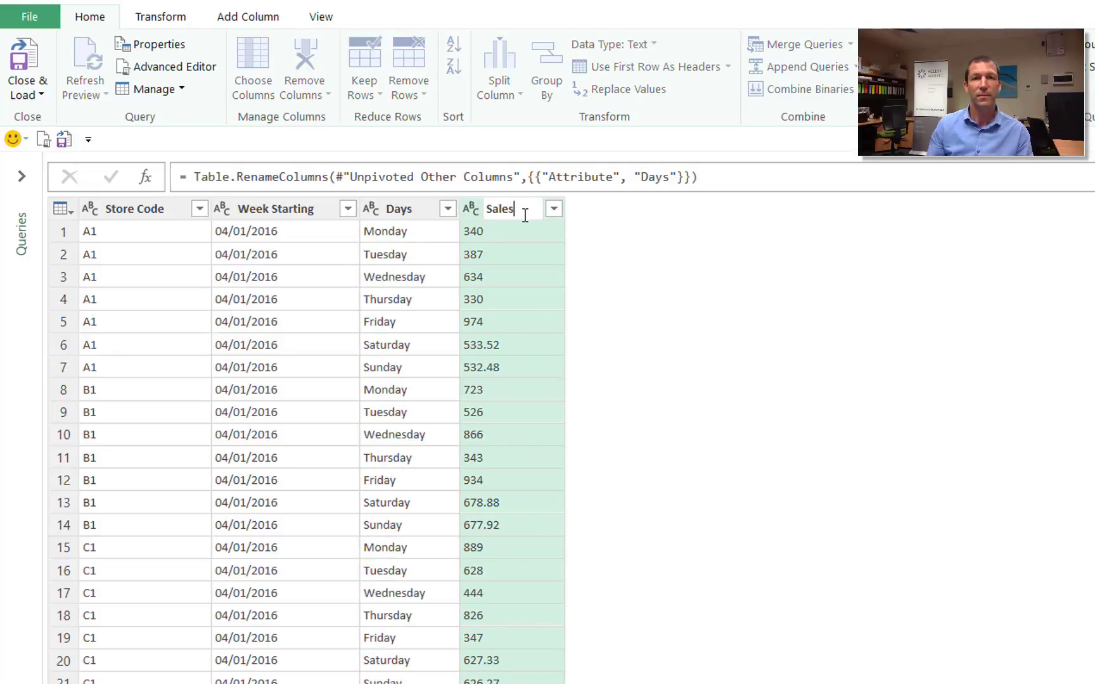
pyautogui.press('Return')
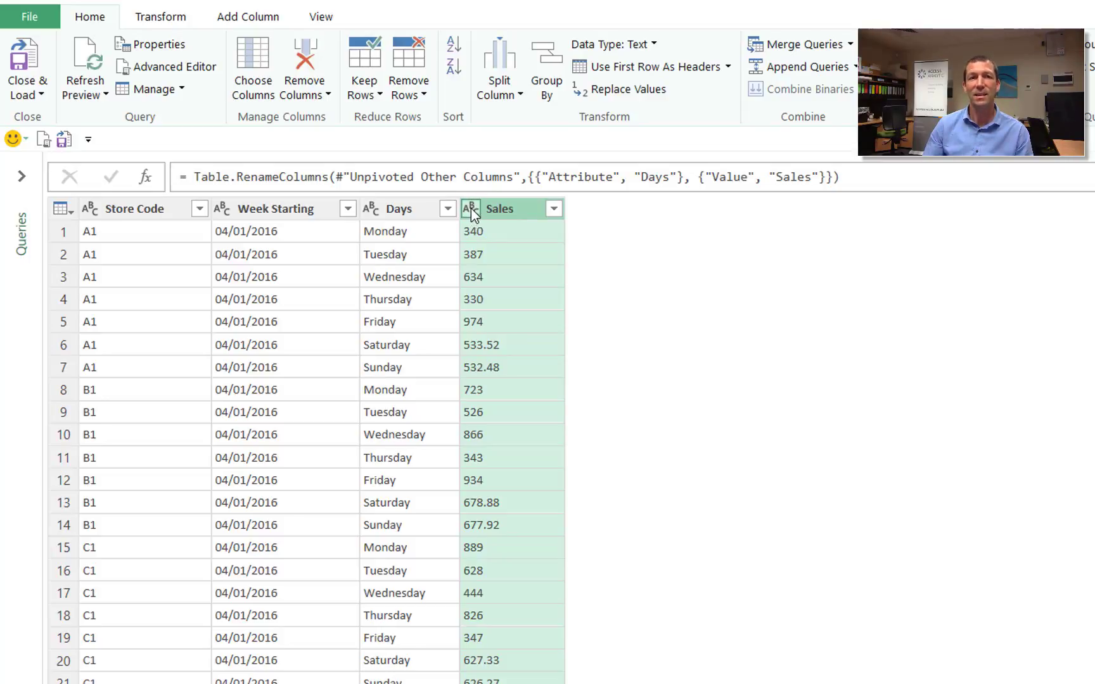
# Set Sales to Decimal Number and Week Starting to Date
pyautogui.click(470, 208)
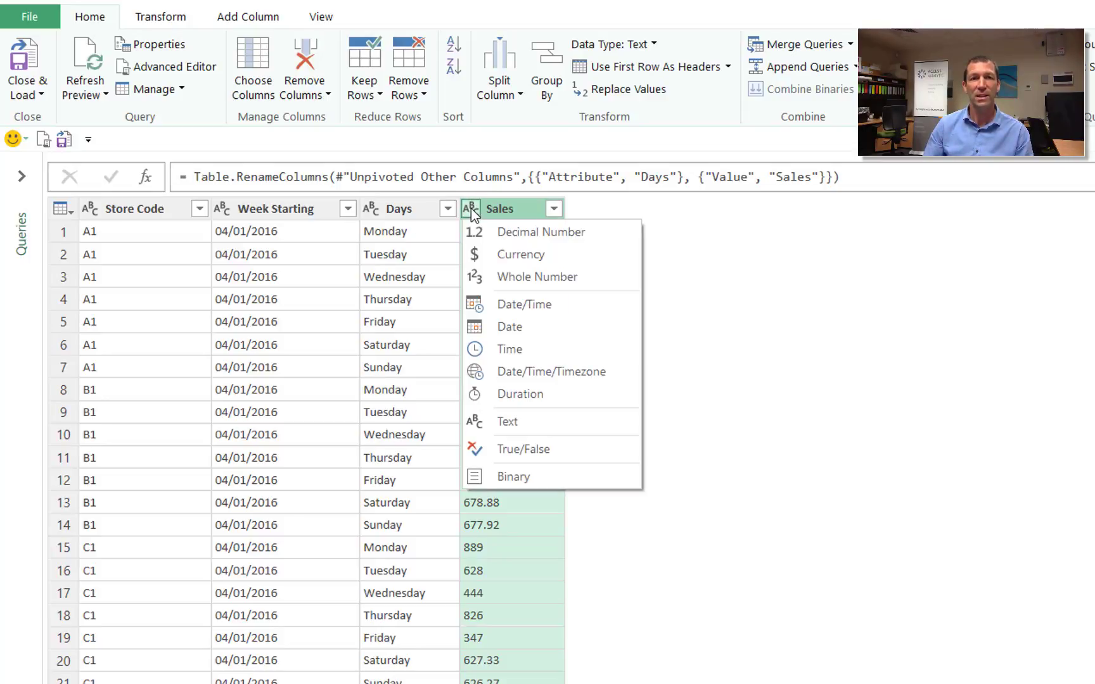
pyautogui.click(510, 234)
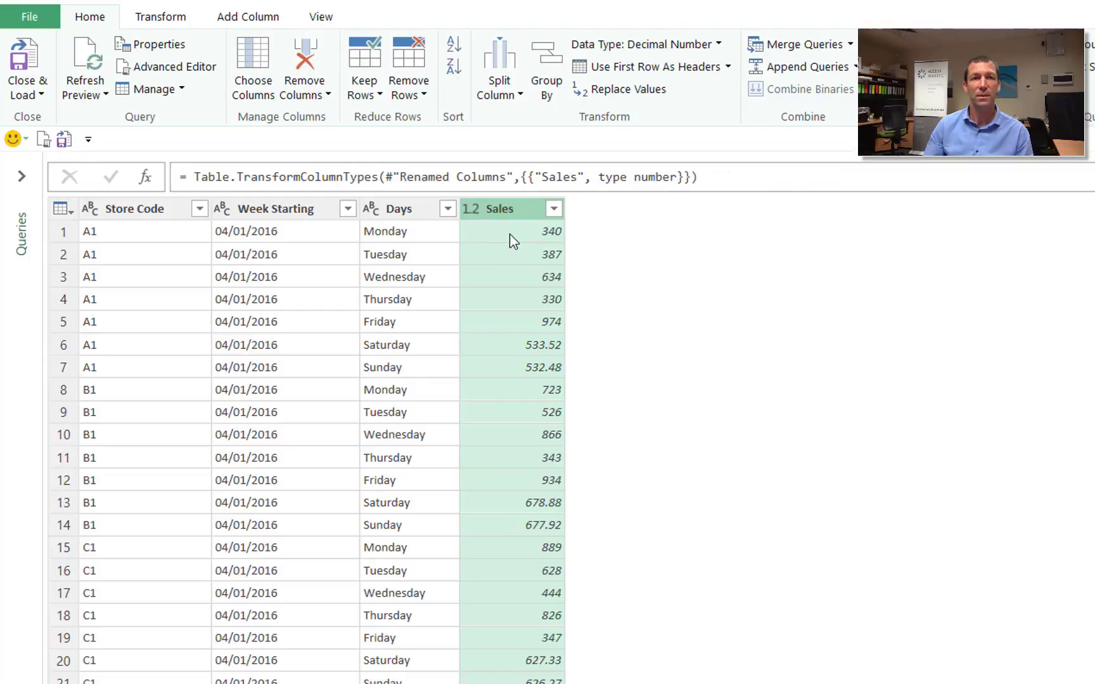
pyautogui.click(401, 211)
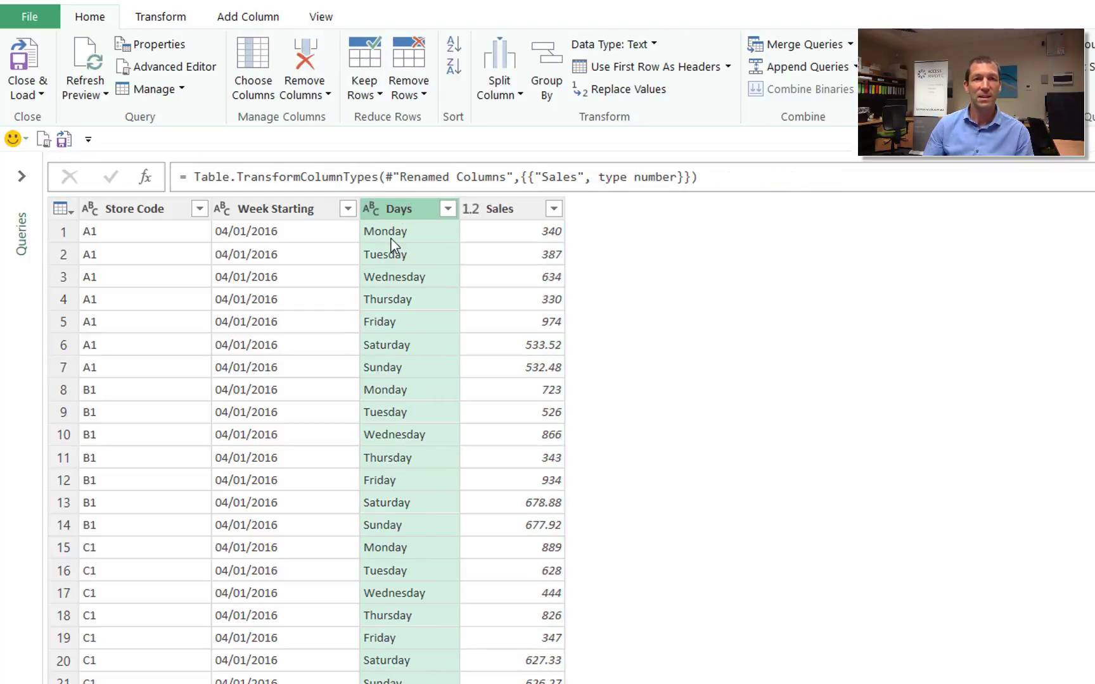
pyautogui.click(222, 208)
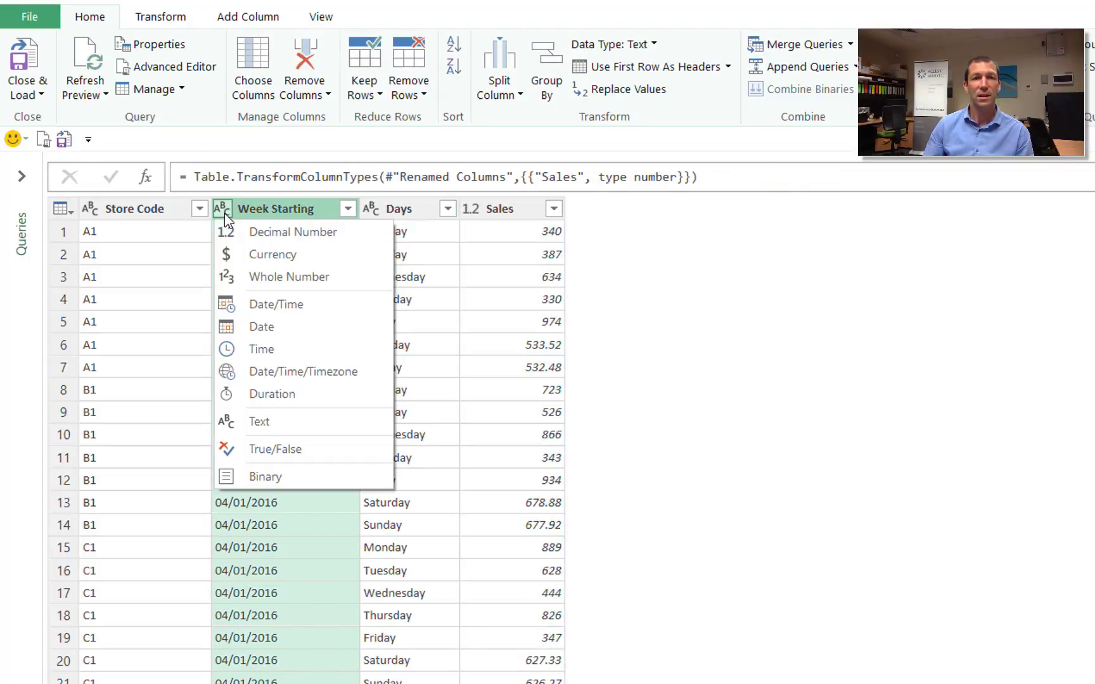
pyautogui.click(271, 326)
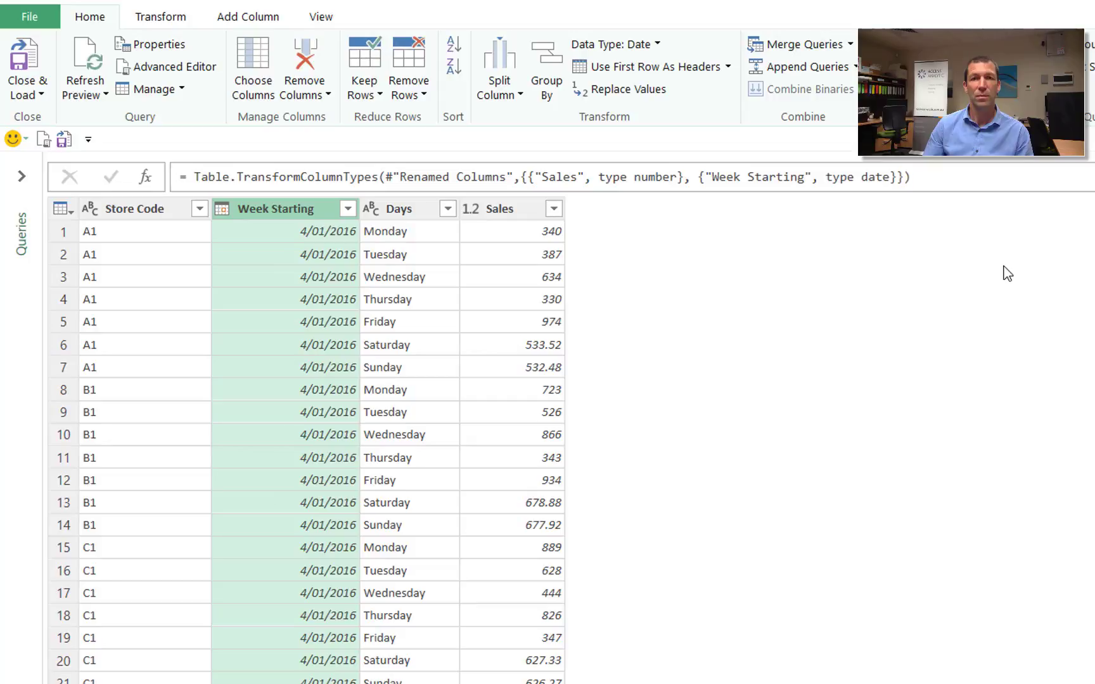
# Close & Load the query into a worksheet table of 456 rows
pyautogui.click(21, 58)
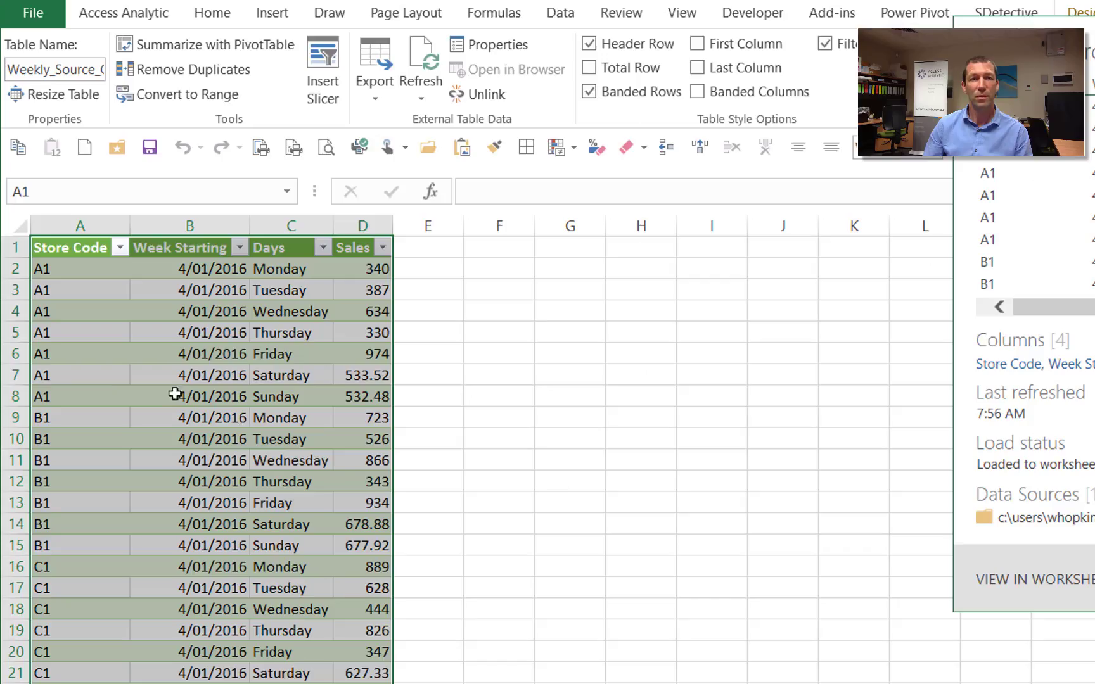
# Clear the Week Starting, Days and Sales values in B9:D16 of the table
pyautogui.click(120, 279)
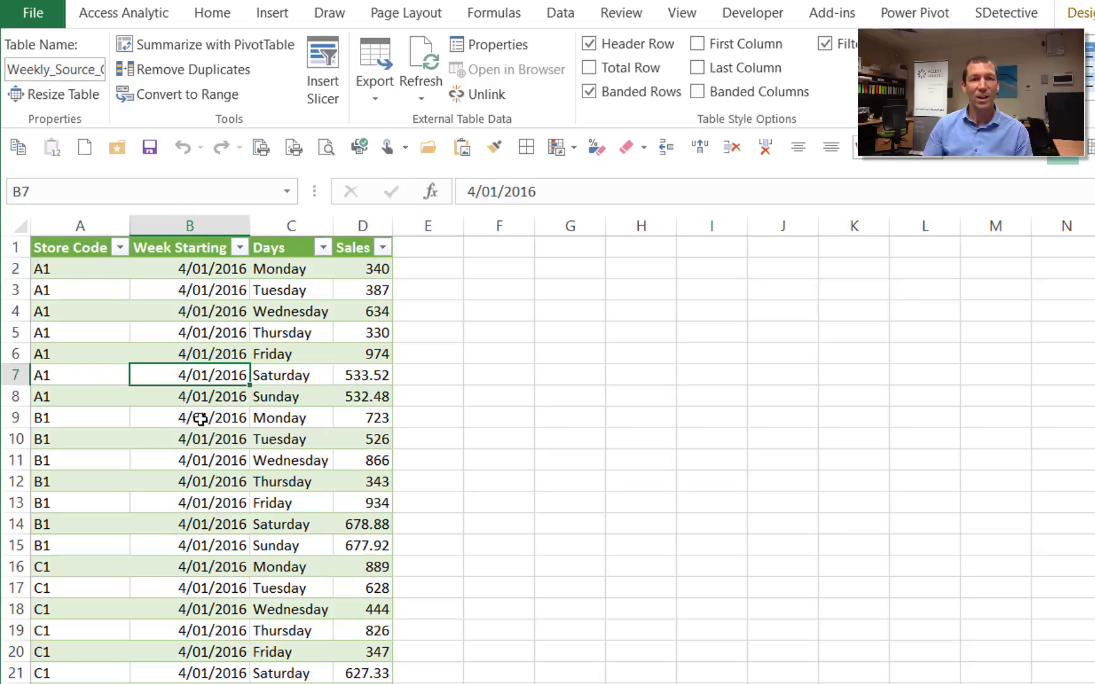
pyautogui.moveTo(201, 420)
pyautogui.mouseDown()
pyautogui.moveTo(171, 505)
pyautogui.moveTo(303, 560)
pyautogui.moveTo(342, 559)
pyautogui.mouseUp()
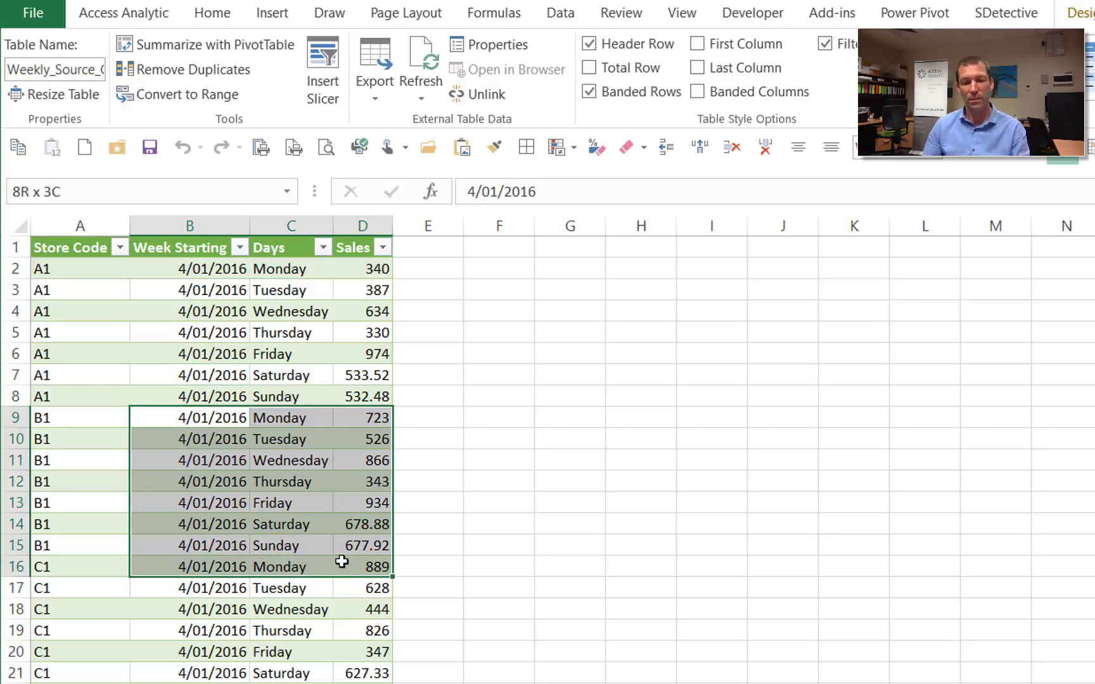
pyautogui.press('Delete')
# Refresh the table from the source files to restore the cleared values
pyautogui.click(256, 610)
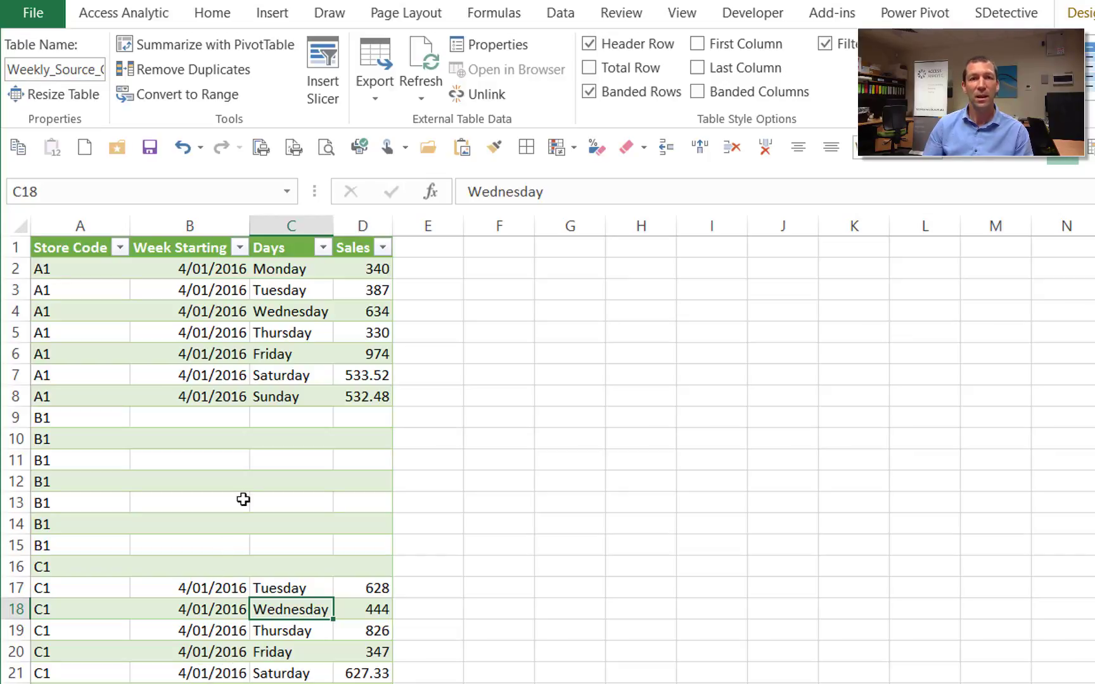
pyautogui.rightClick(272, 318)
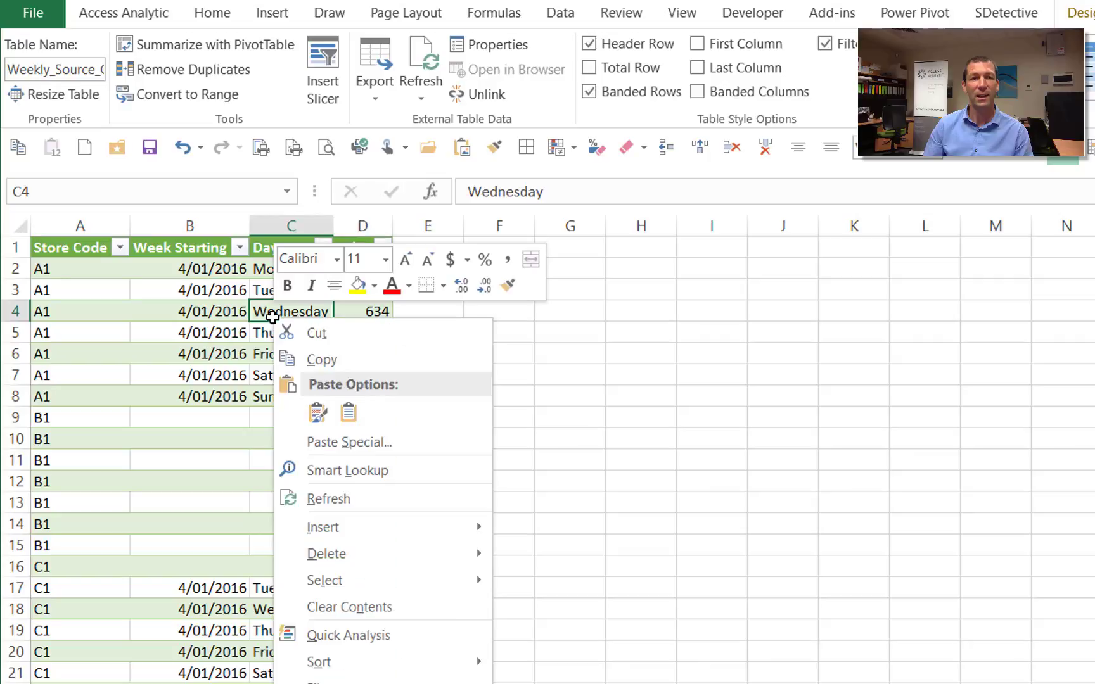
pyautogui.click(350, 493)
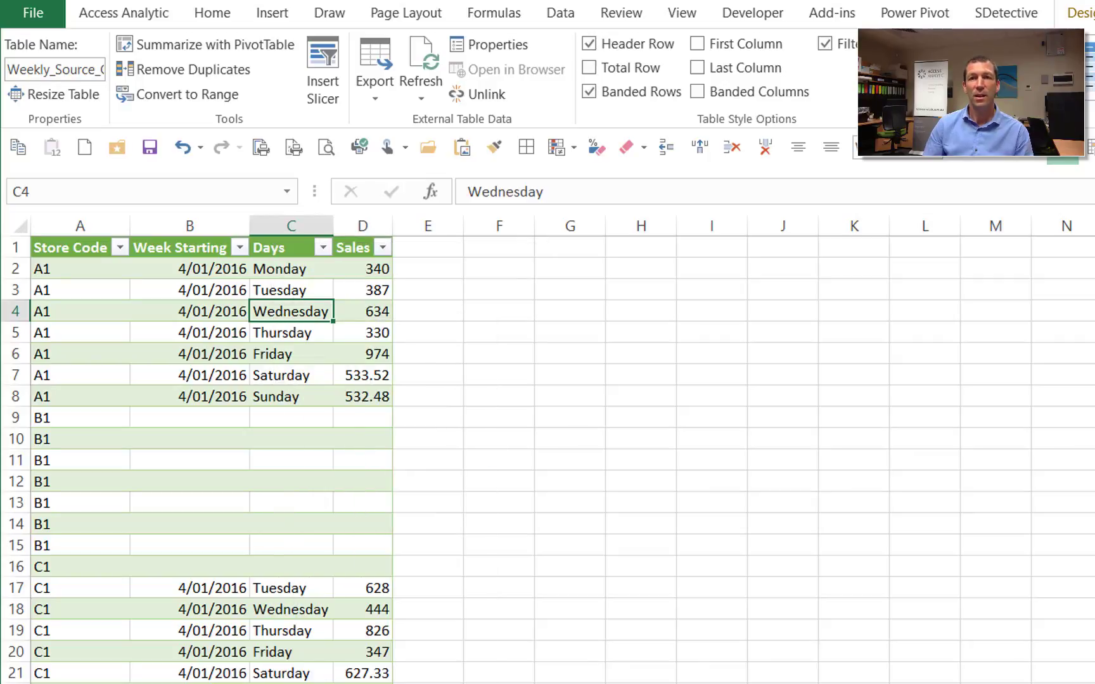